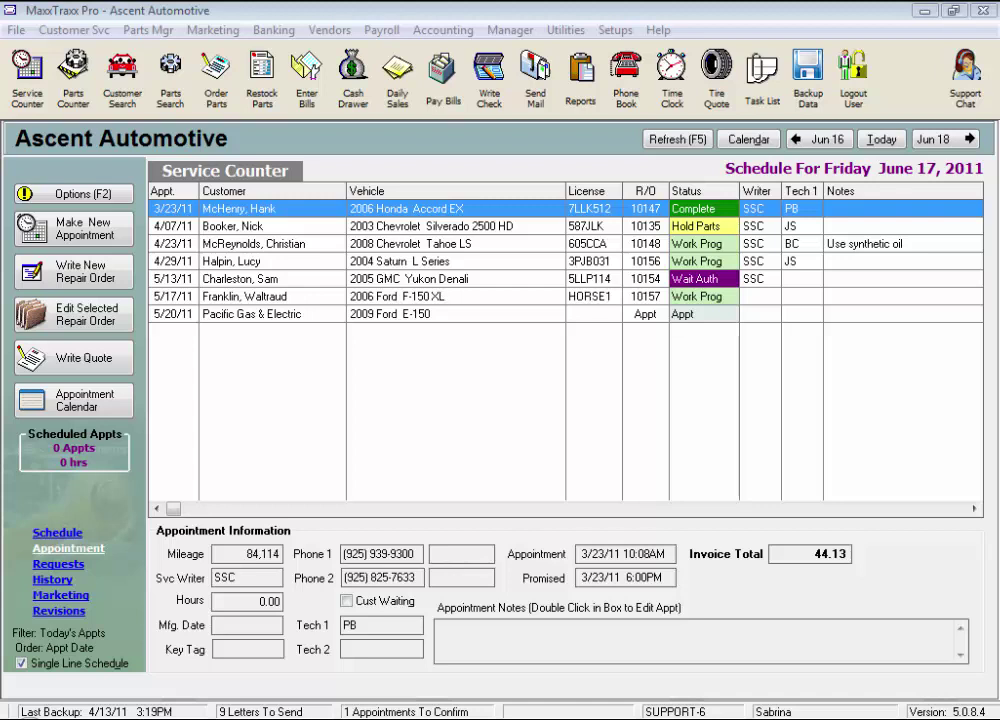
# Start a bank reconciliation for account 11010 - US Bank Primary
pyautogui.click(273, 31)
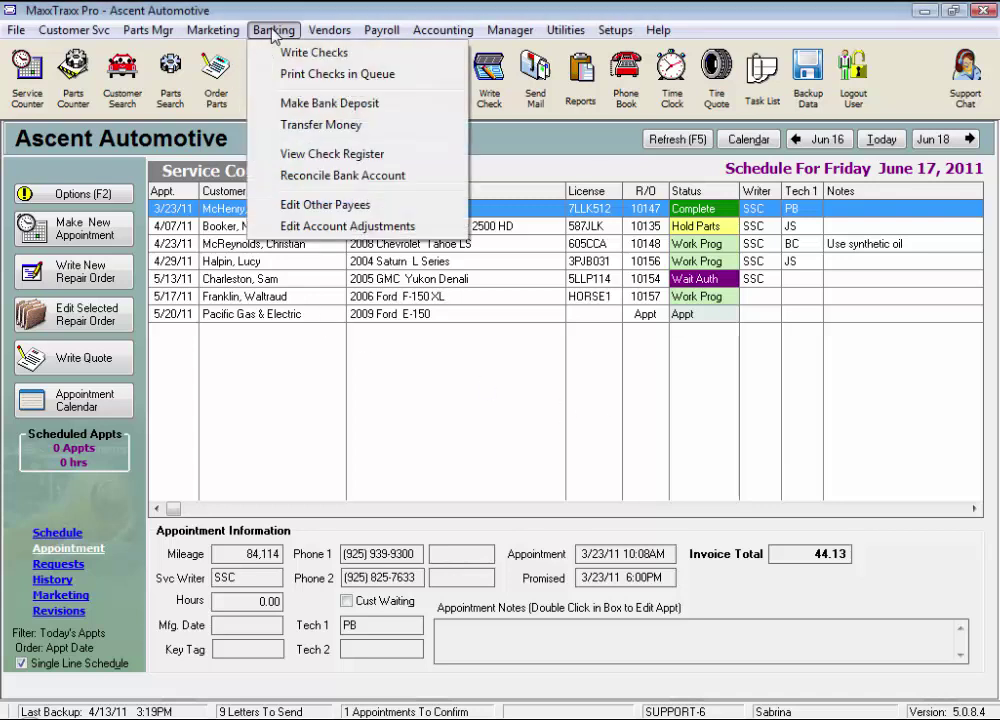
pyautogui.click(315, 177)
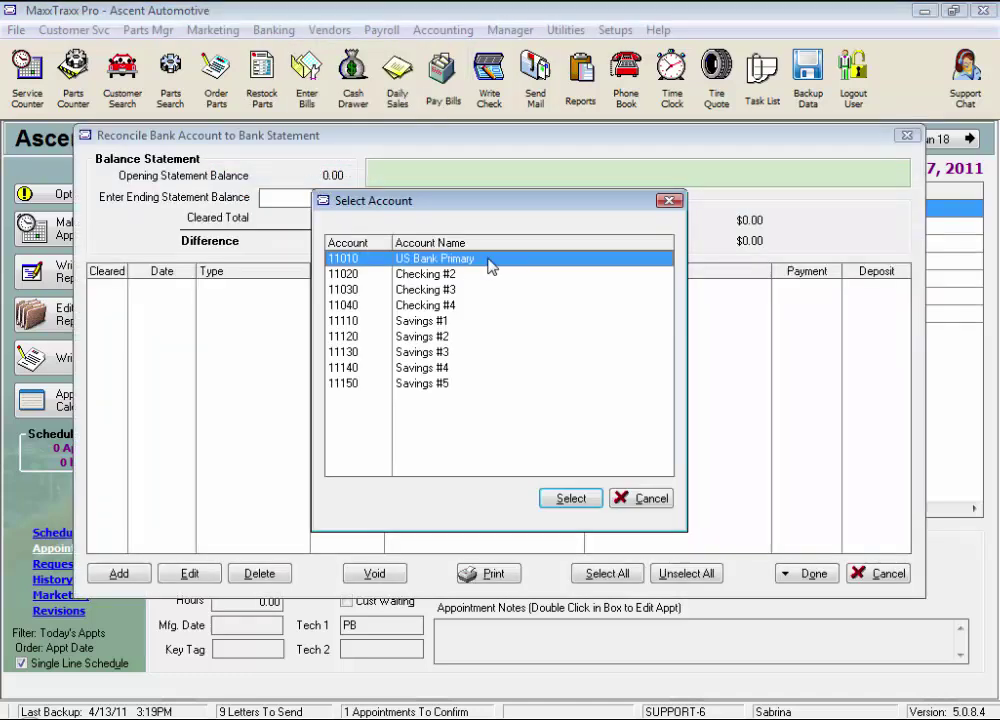
pyautogui.click(580, 503)
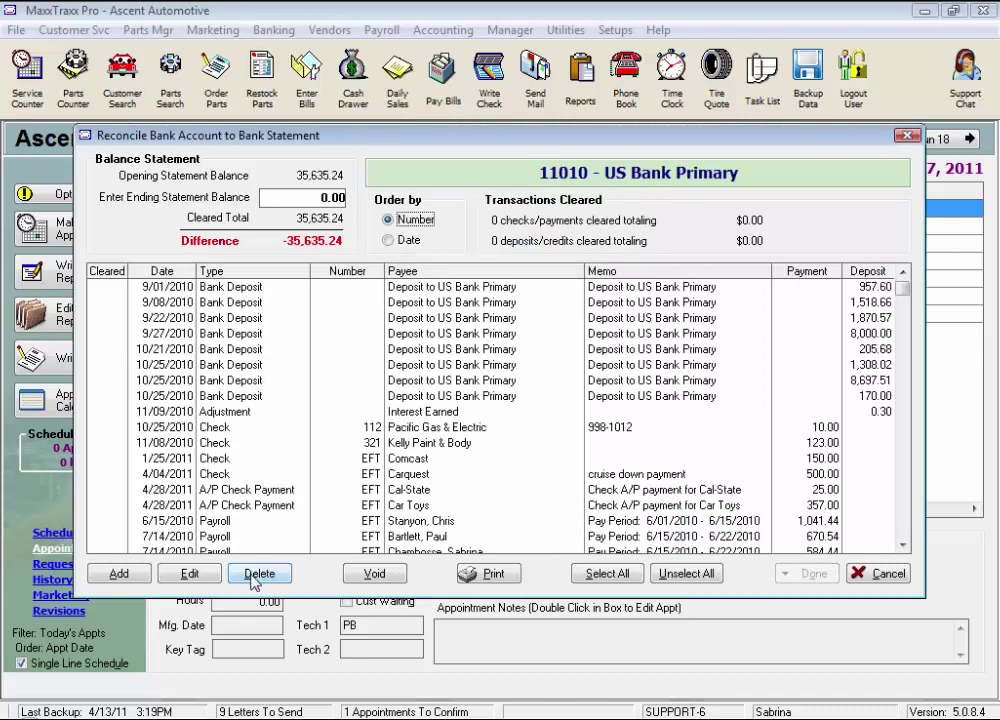
# Add a Returned Check account adjustment to the reconciliation
pyautogui.click(136, 578)
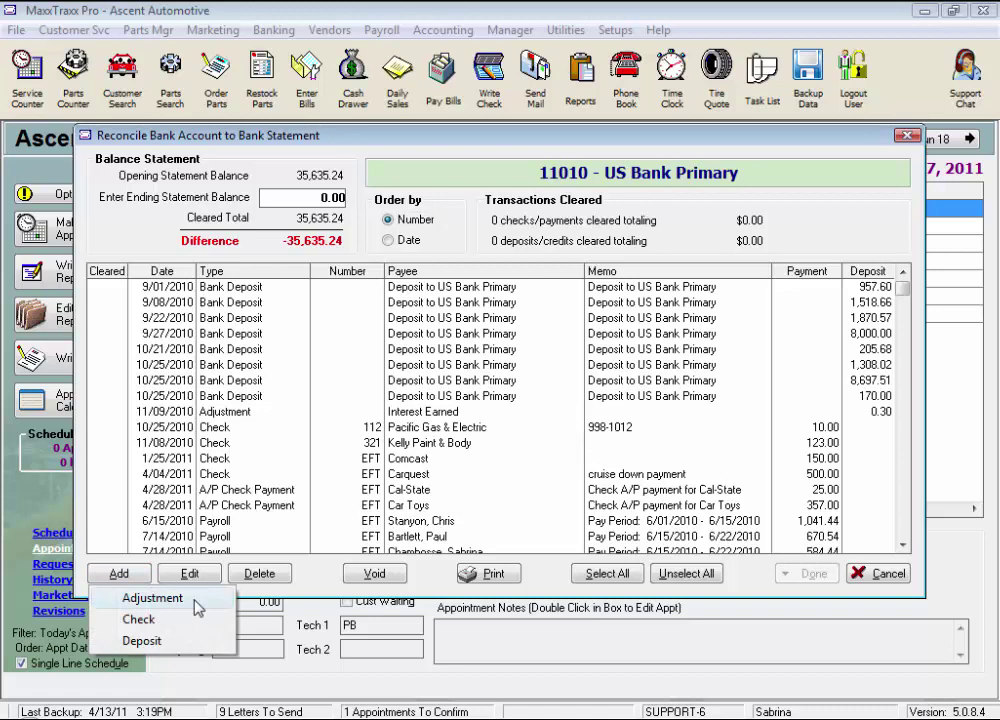
pyautogui.click(152, 598)
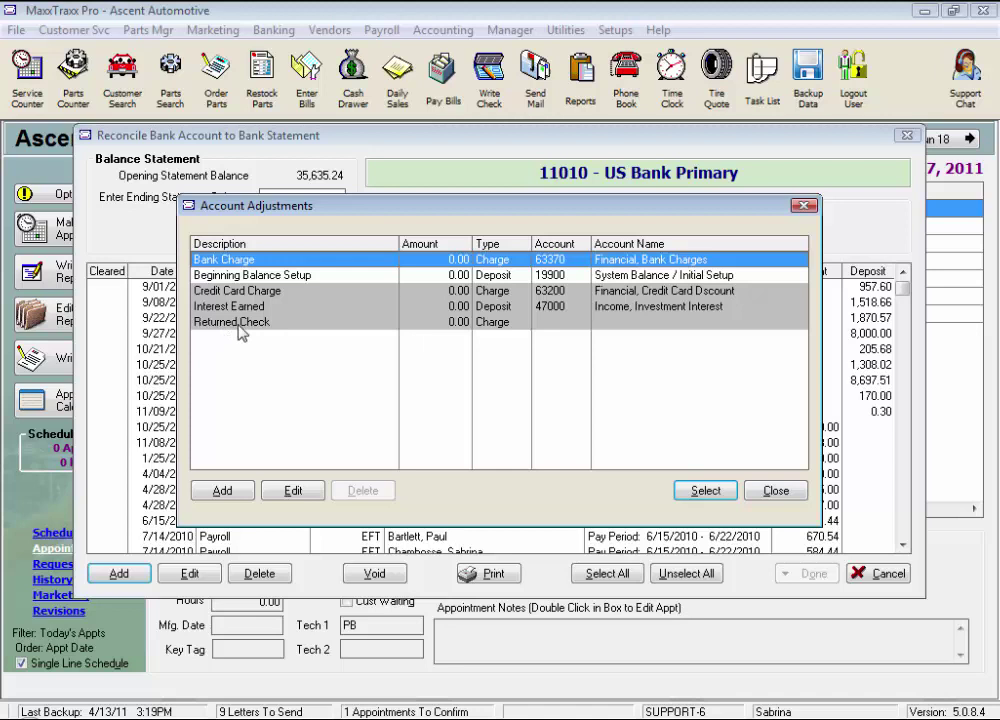
pyautogui.click(309, 330)
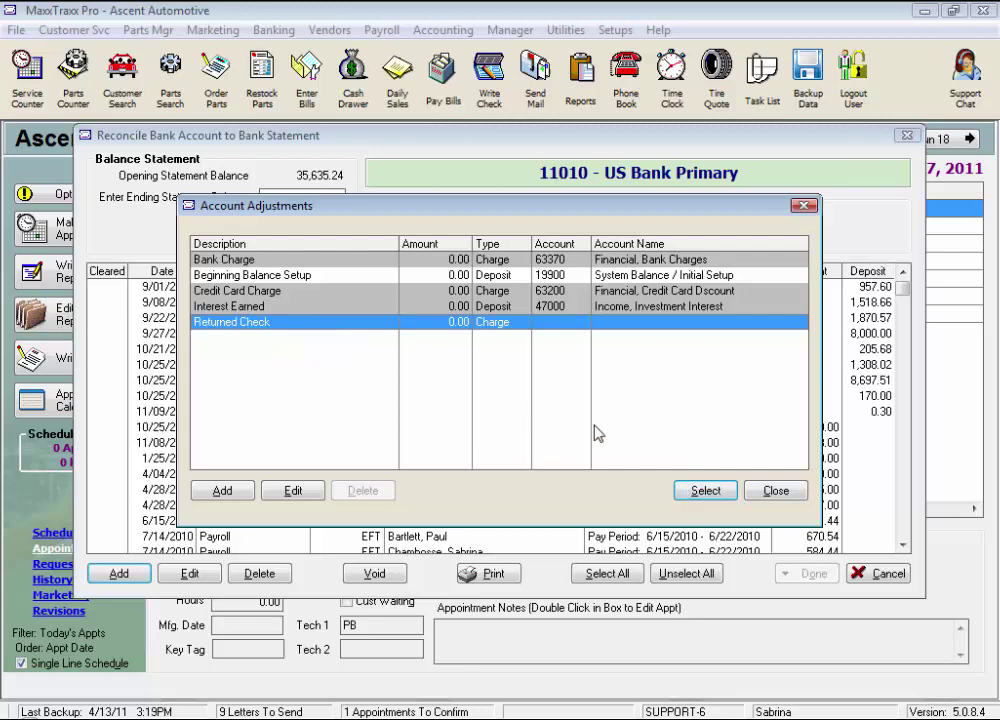
pyautogui.doubleClick(365, 322)
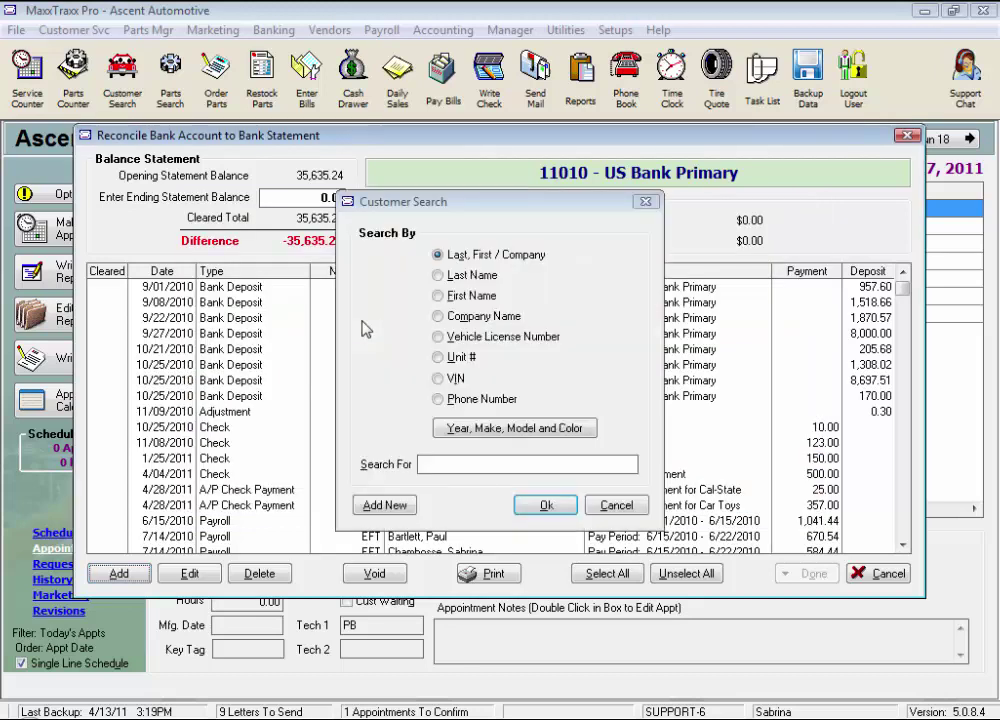
# Search customers by surname and select the customer whose check bounced
pyautogui.click(446, 462)
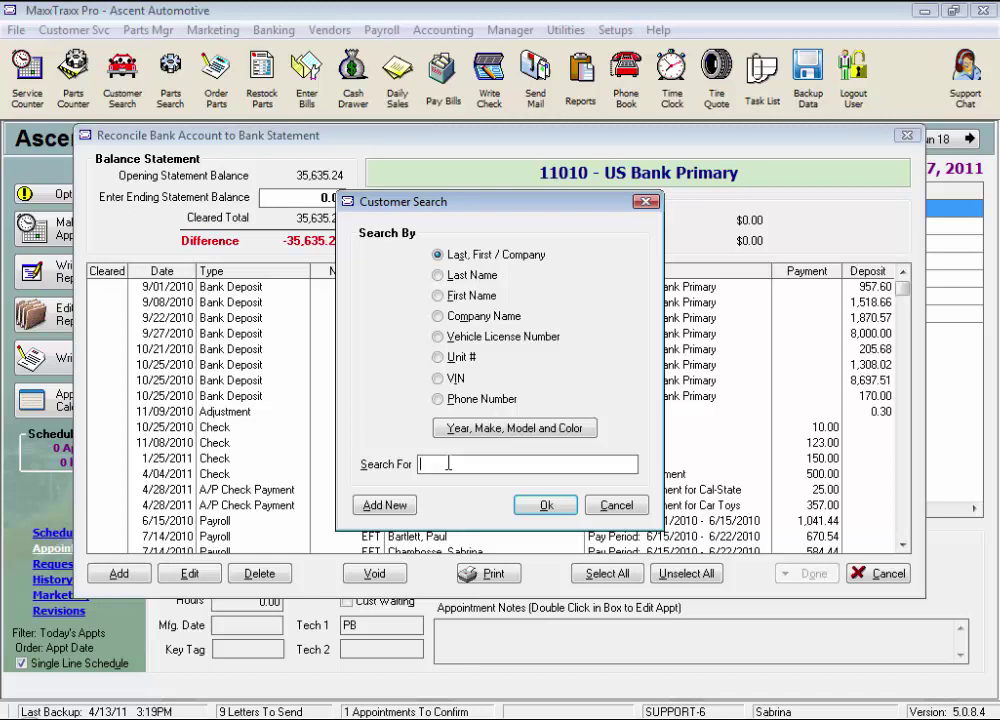
pyautogui.write('Burns')
pyautogui.click(546, 505)
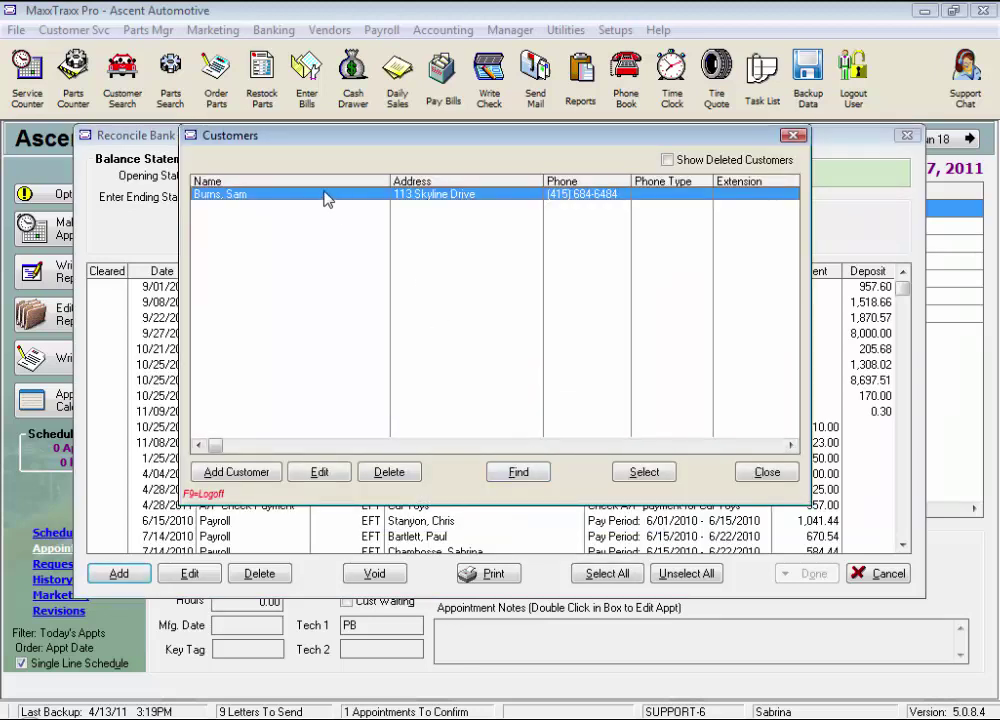
pyautogui.doubleClick(323, 195)
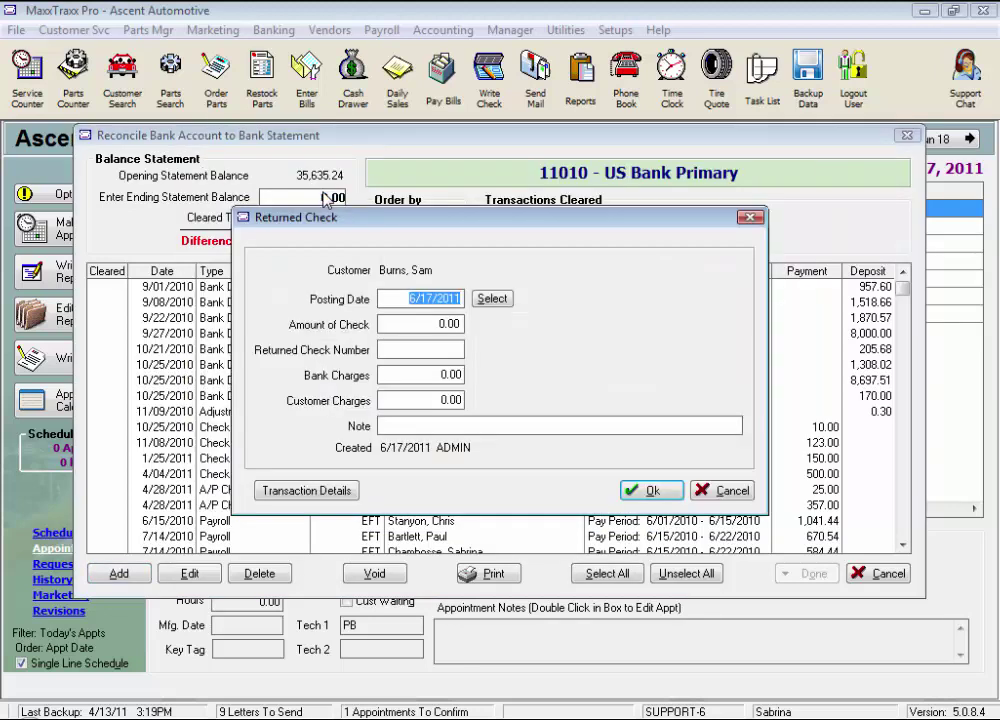
# Record the returned check: dated 6/15/2011, 500.00, check 751, bank charge 10.00, customer charge 25.00
pyautogui.click(497, 302)
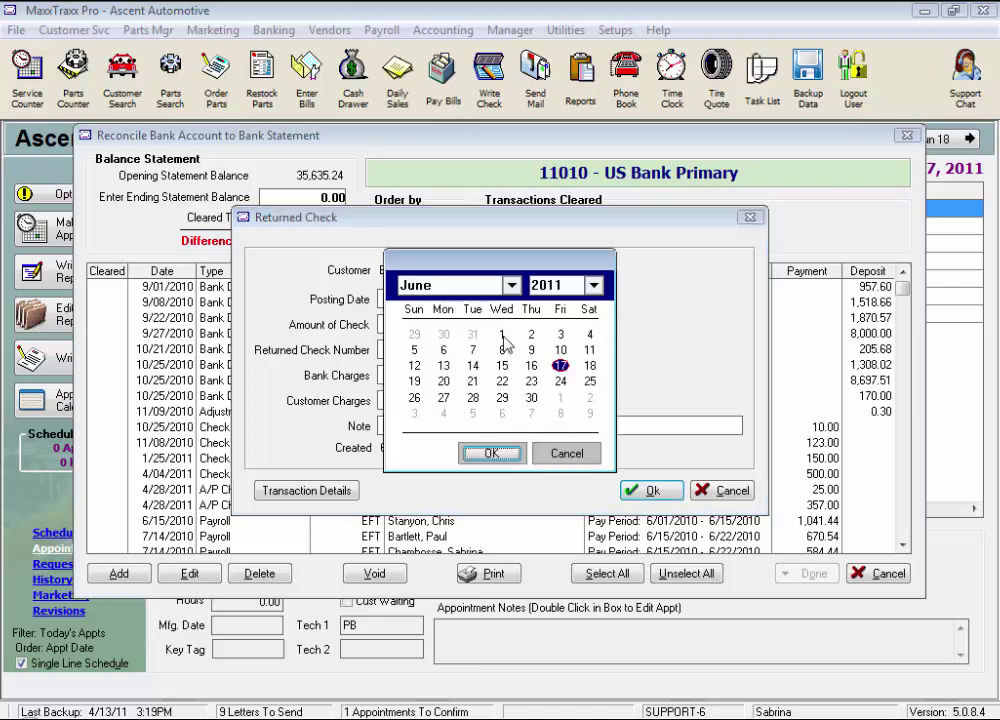
pyautogui.click(502, 365)
pyautogui.click(503, 453)
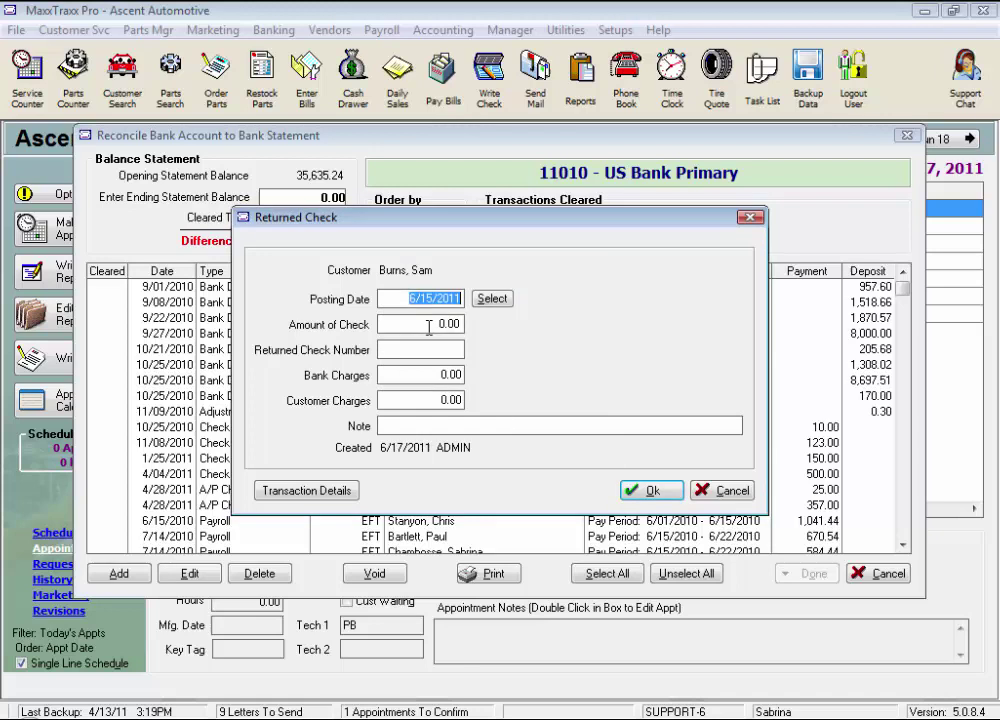
pyautogui.click(430, 326)
pyautogui.write('500')
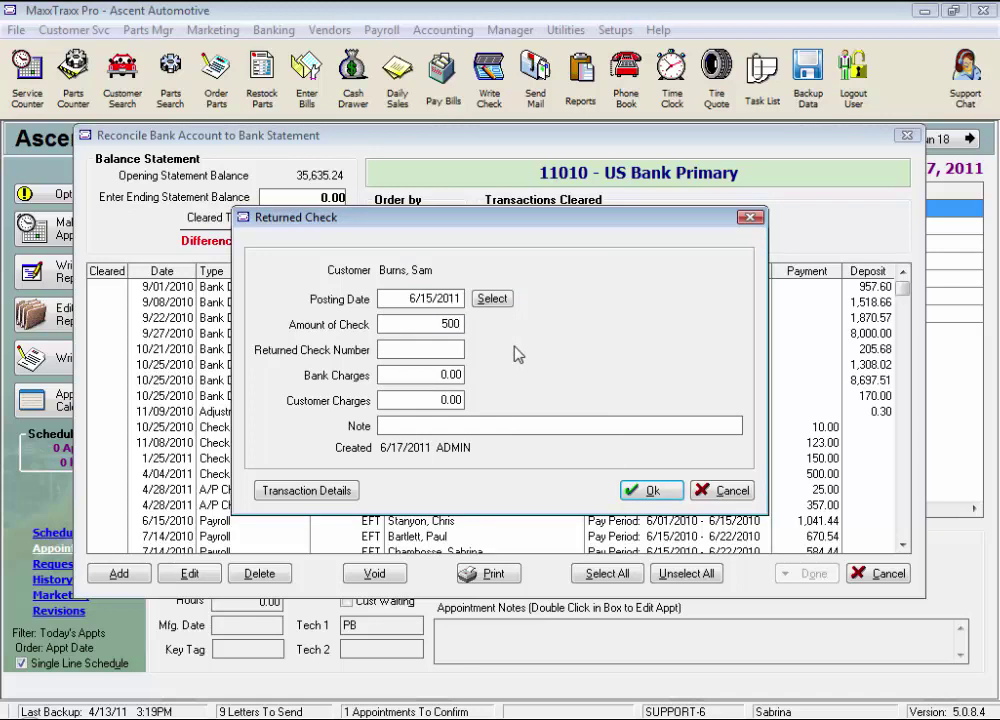
pyautogui.press('Tab')
pyautogui.write('751')
pyautogui.write('0')
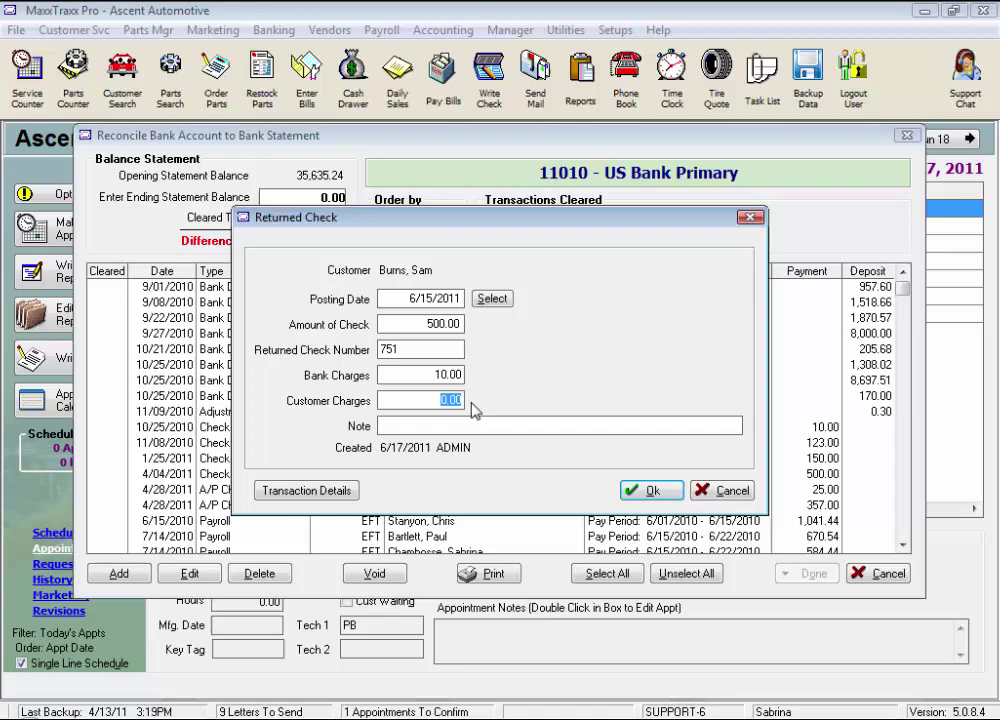
pyautogui.write('25')
pyautogui.press('Tab')
pyautogui.click(659, 492)
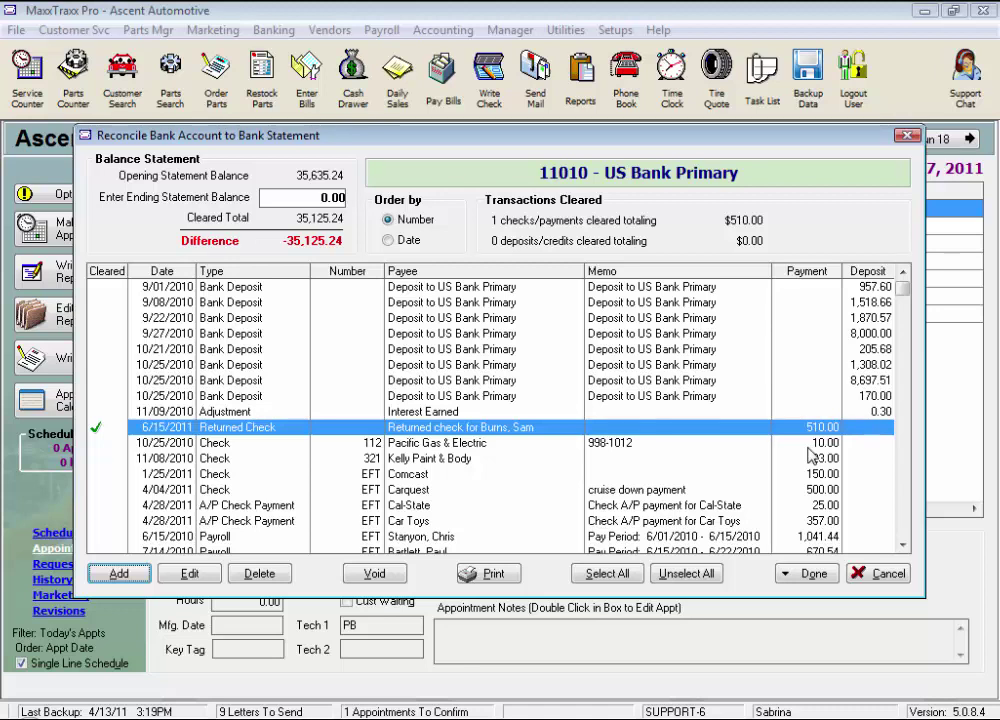
# Discard the reconciliation and open the returned-check customer's record through a surname search
pyautogui.click(884, 574)
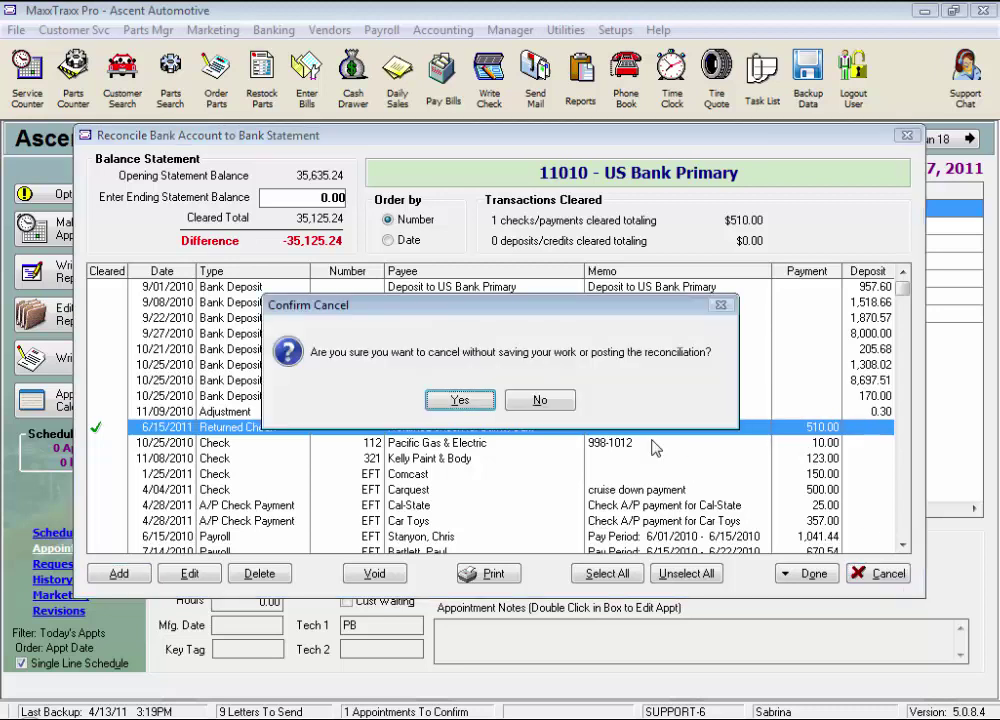
pyautogui.click(460, 400)
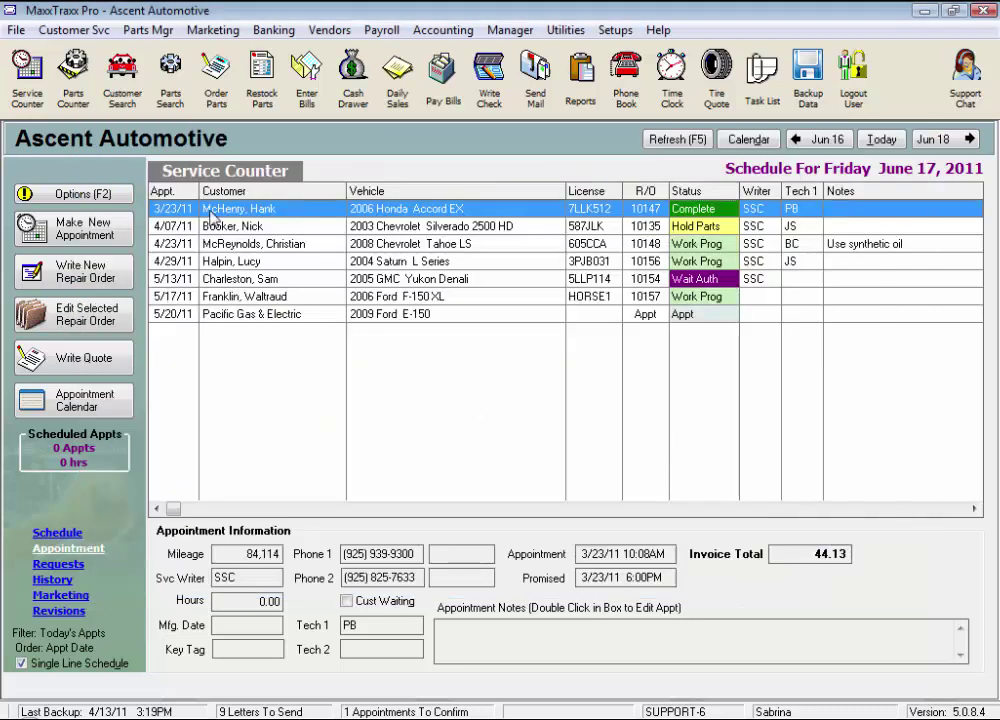
pyautogui.click(124, 90)
pyautogui.write('bur')
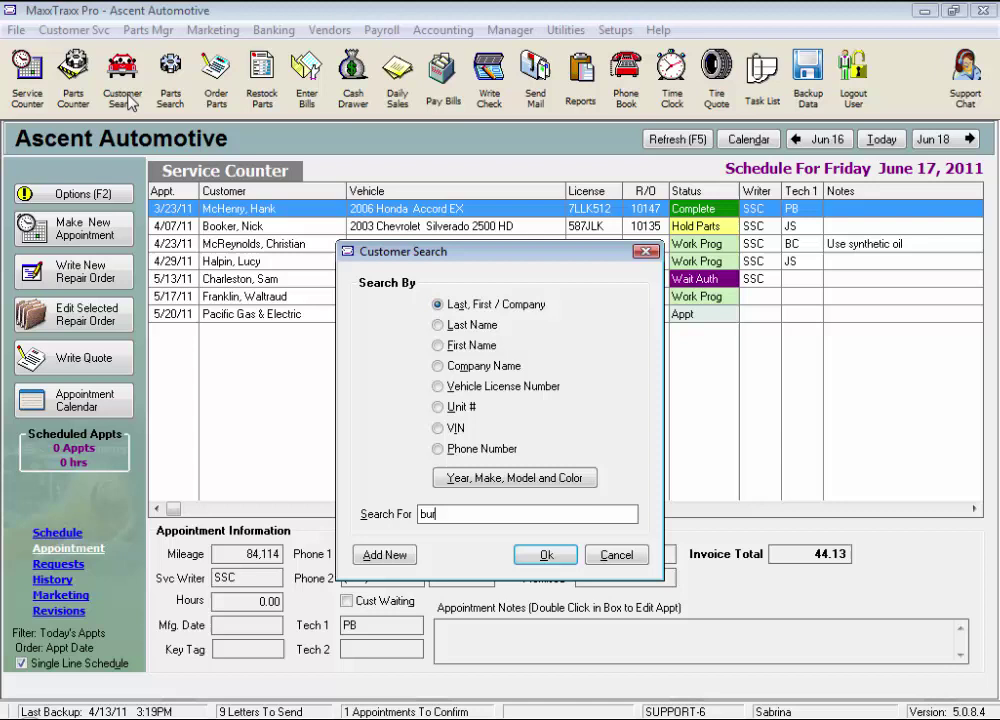
pyautogui.press('Return')
pyautogui.doubleClick(257, 194)
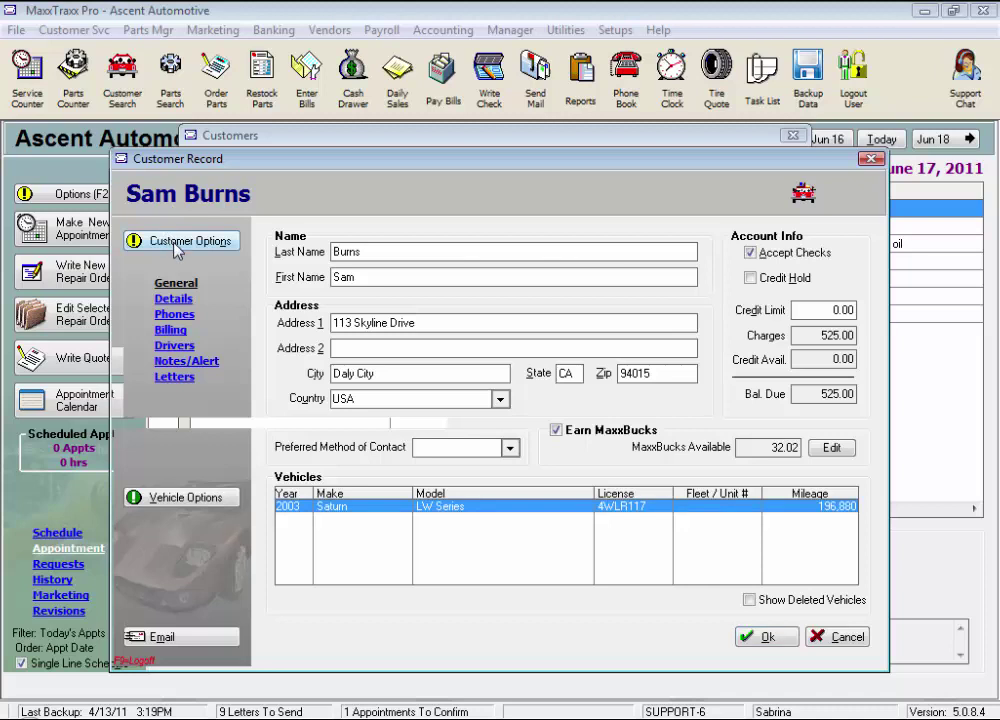
# Pay the 525.00 Returned Check invoice in cash with no receipt, then close the customer screens
pyautogui.click(176, 245)
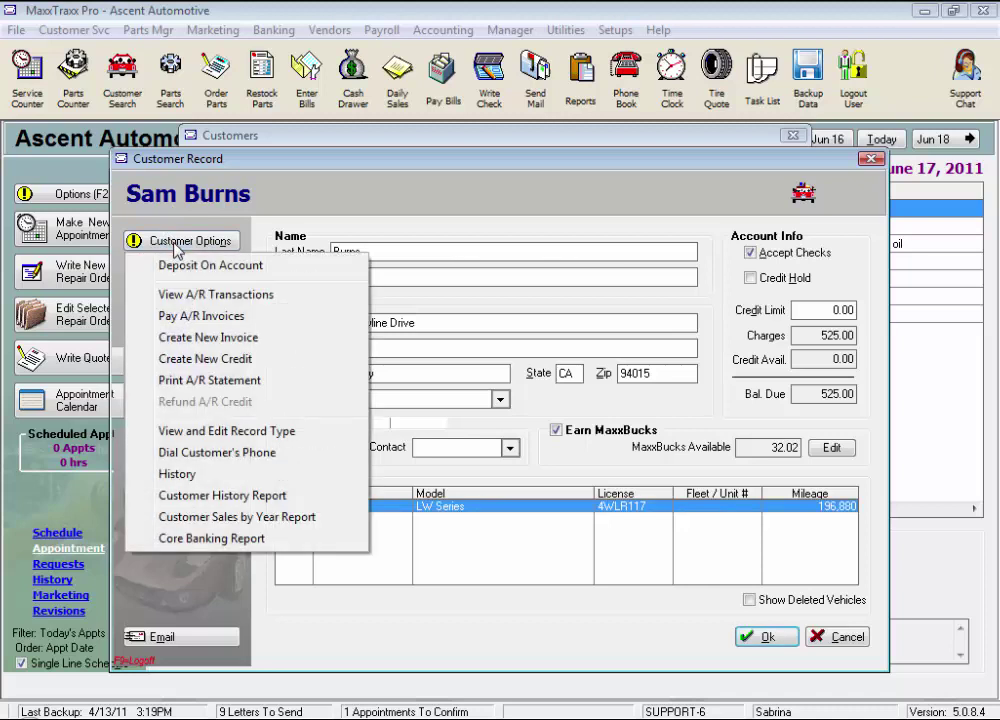
pyautogui.click(270, 318)
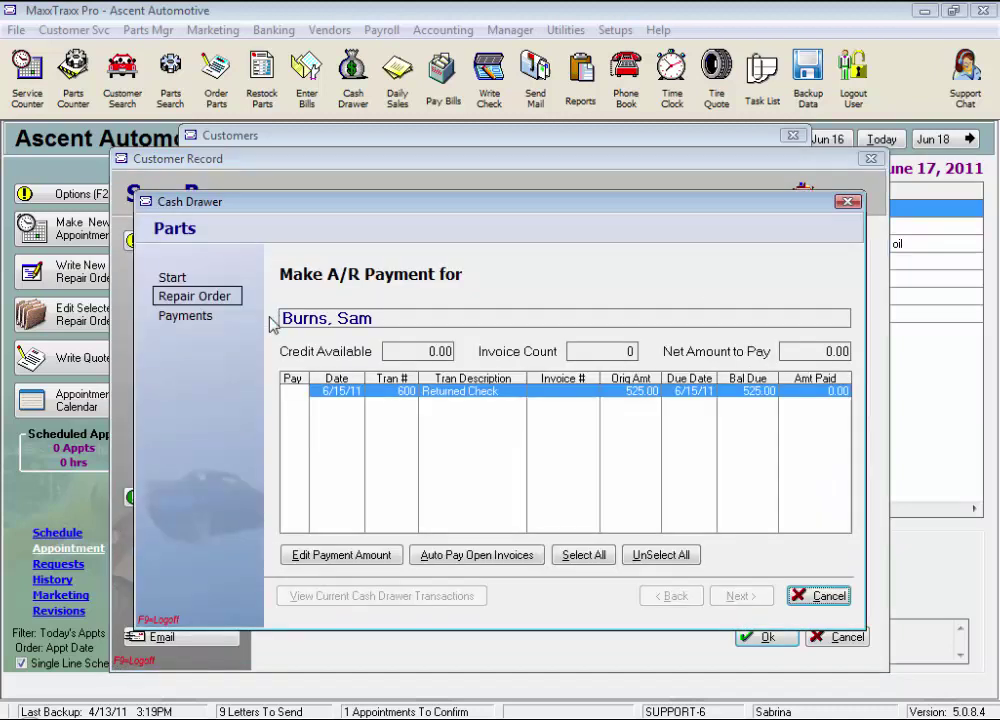
pyautogui.click(292, 395)
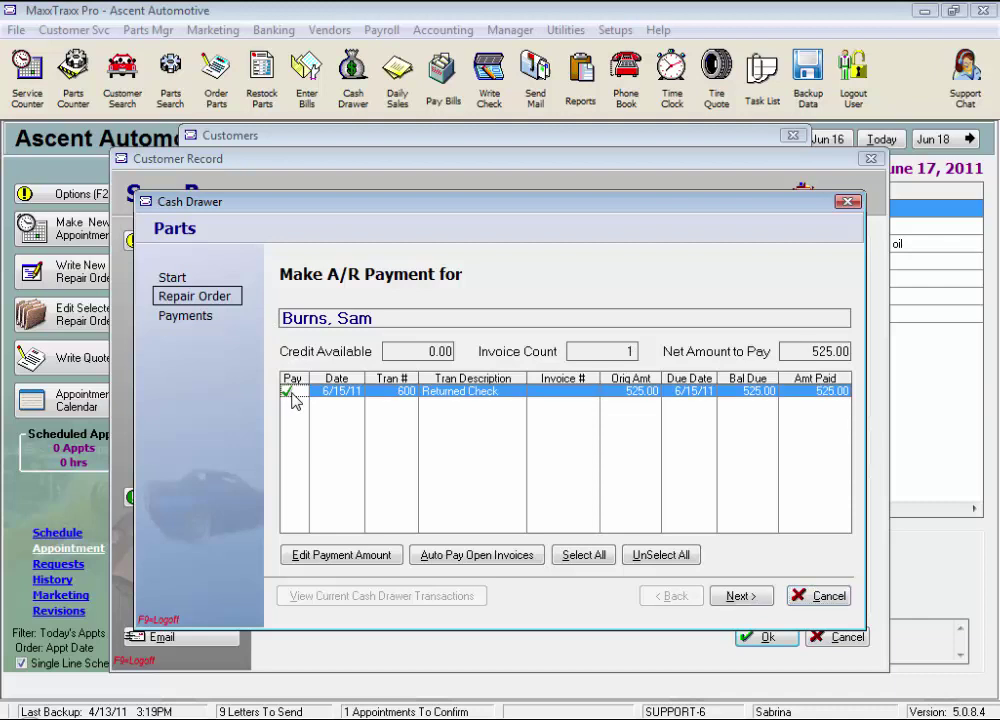
pyautogui.click(760, 597)
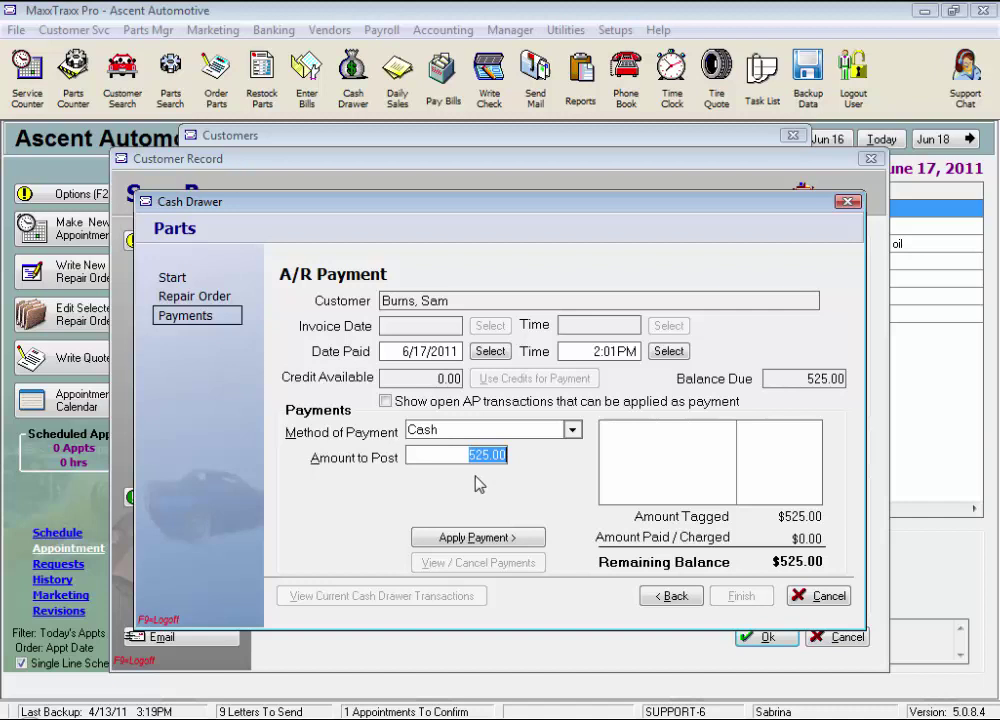
pyautogui.click(516, 537)
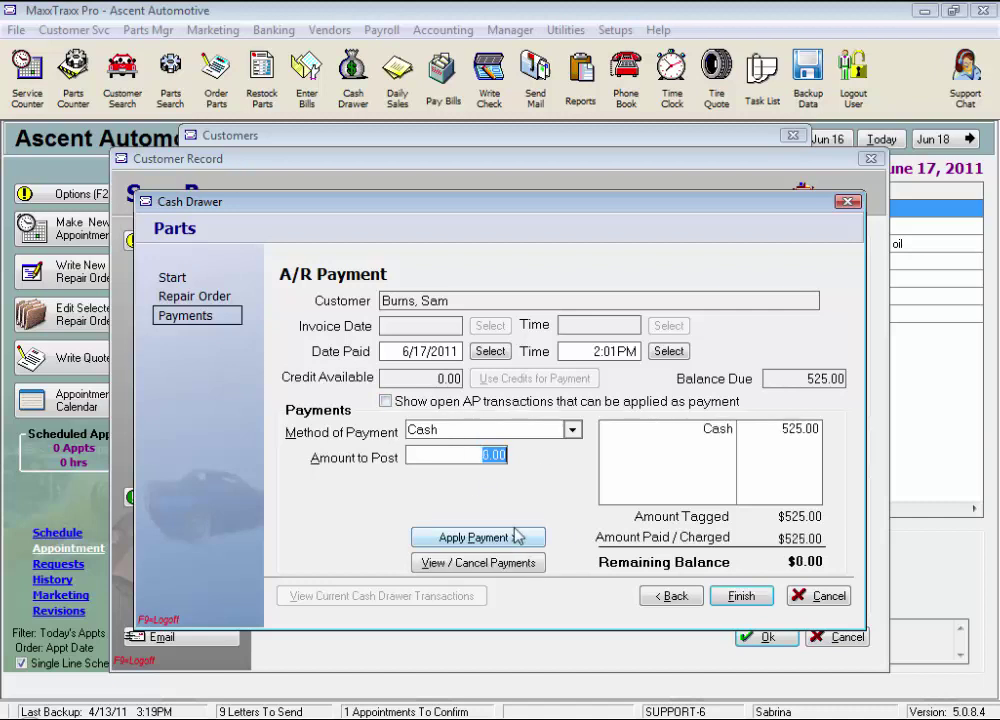
pyautogui.click(745, 596)
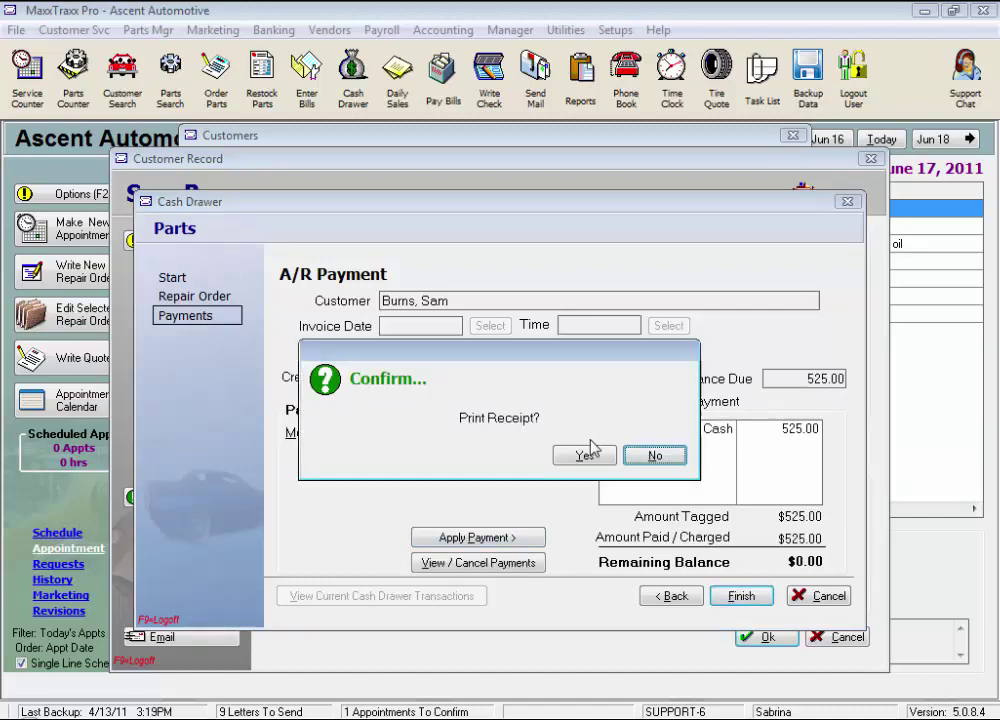
pyautogui.click(654, 456)
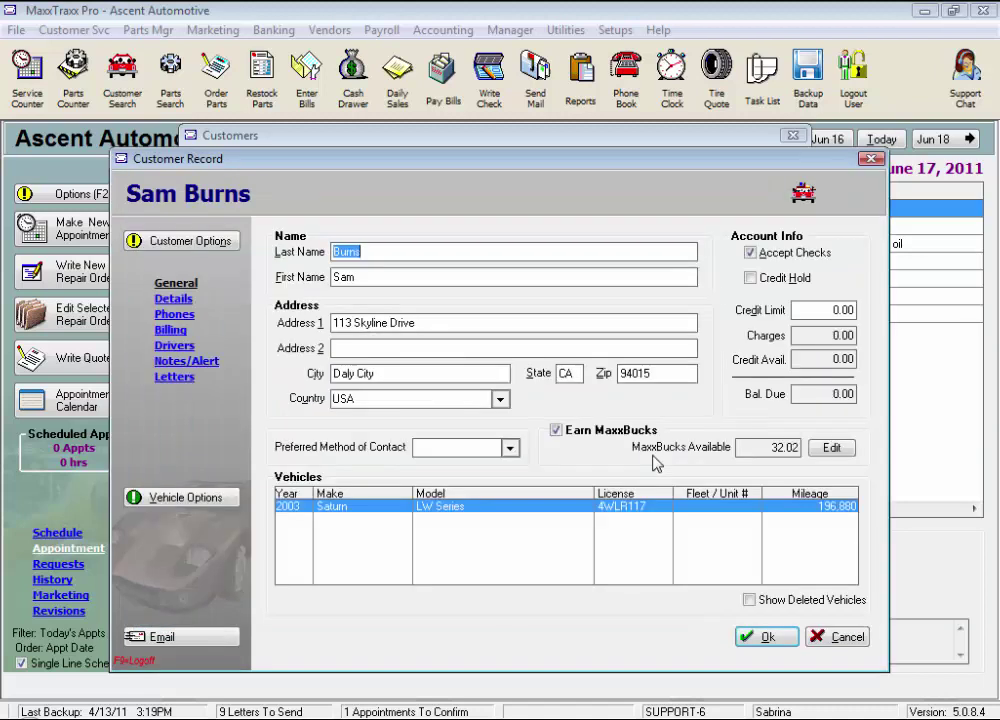
pyautogui.click(833, 637)
pyautogui.click(770, 479)
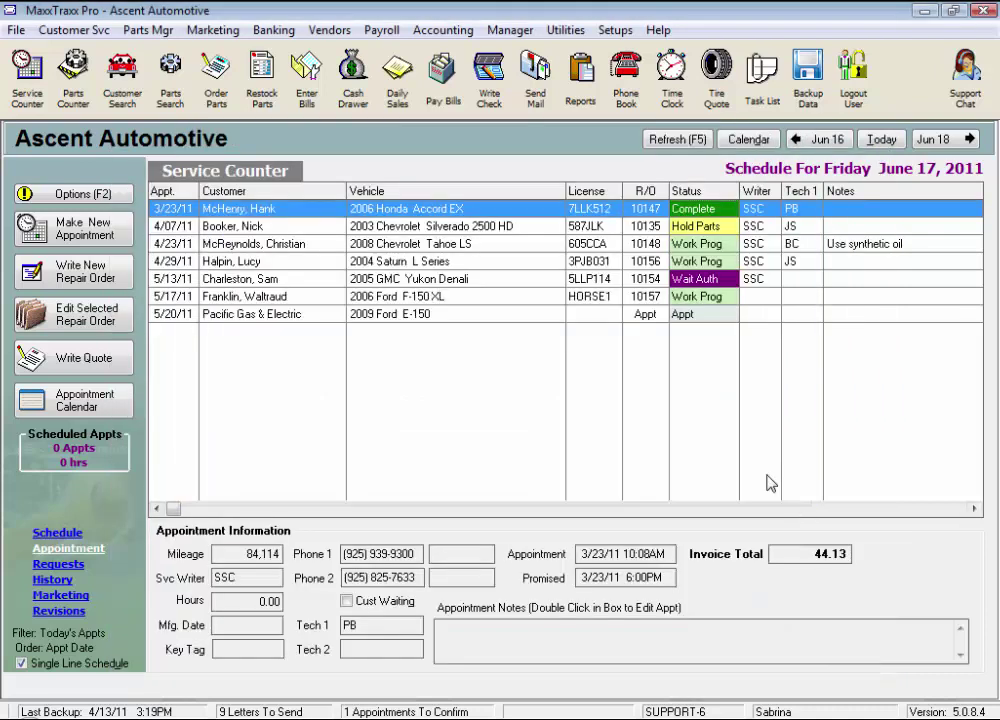